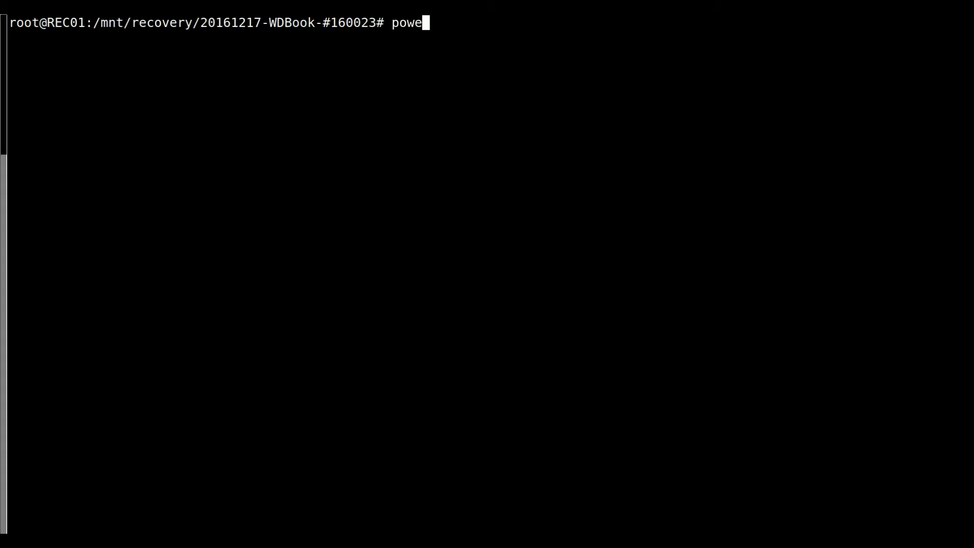
Switch on power outlet 1 with the powerSwitch command.
key("Tab")
type("on 1")
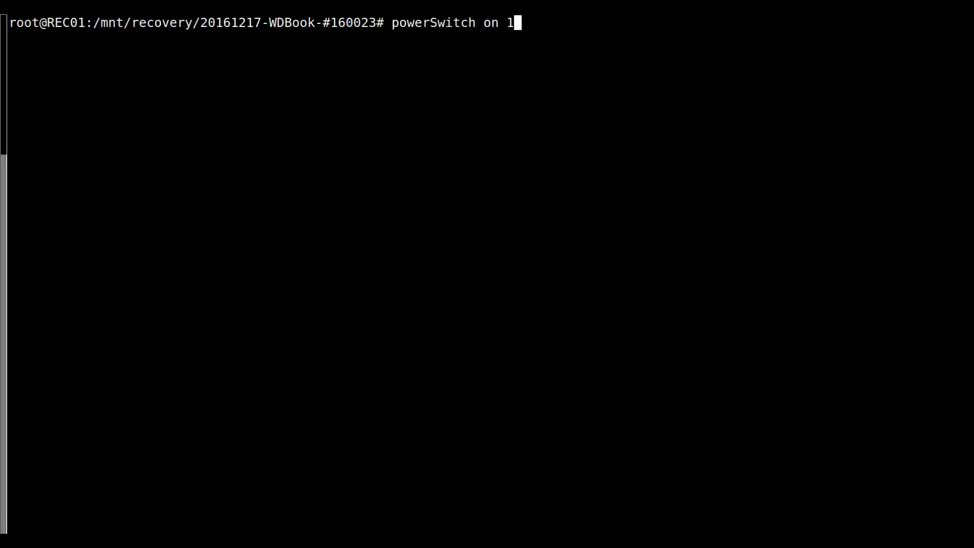
key("Return")
Follow the system log in /var/log to check drive detection, and list filesystem disk usage in human-readable units.
type("tail -f /var/log/sy")
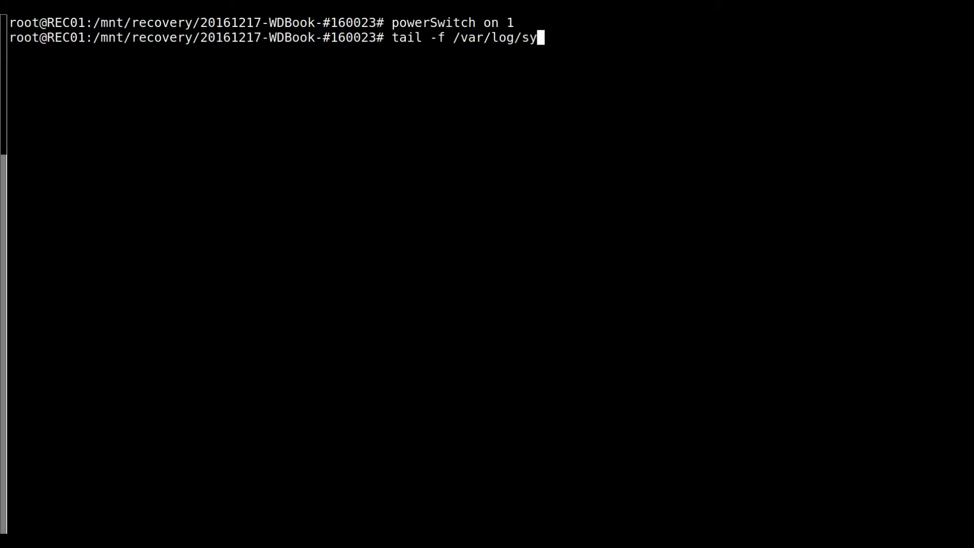
key("Tab")
key("Return")
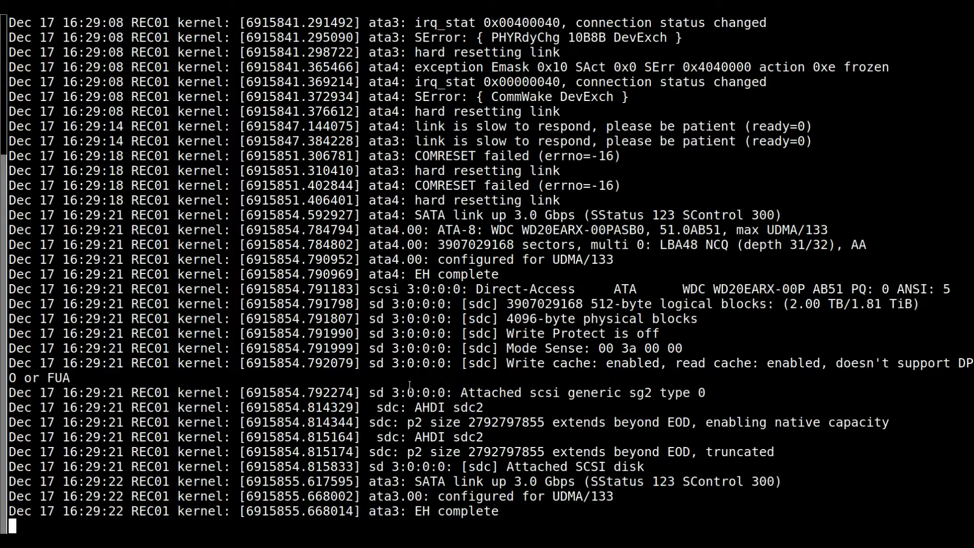
key("ctrl+c")
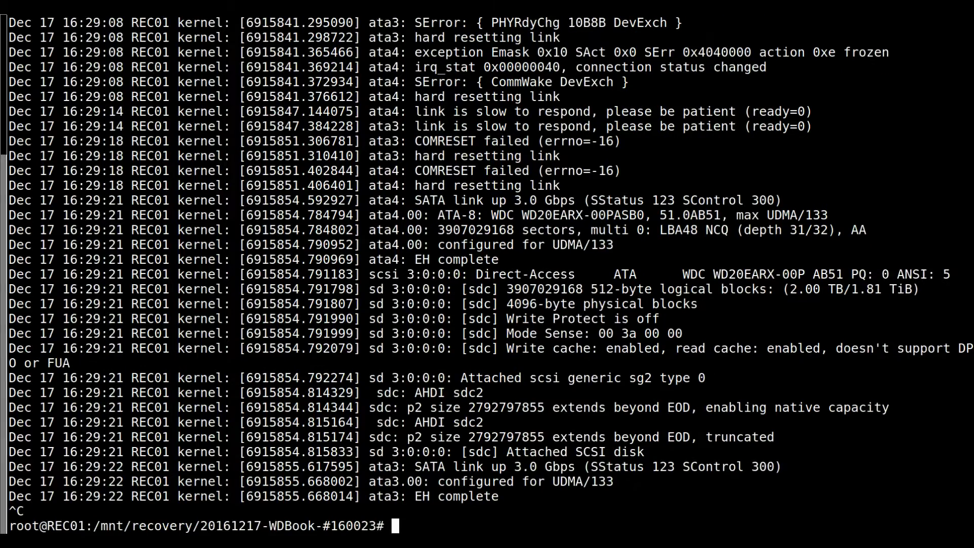
type("df -h")
key("Return")
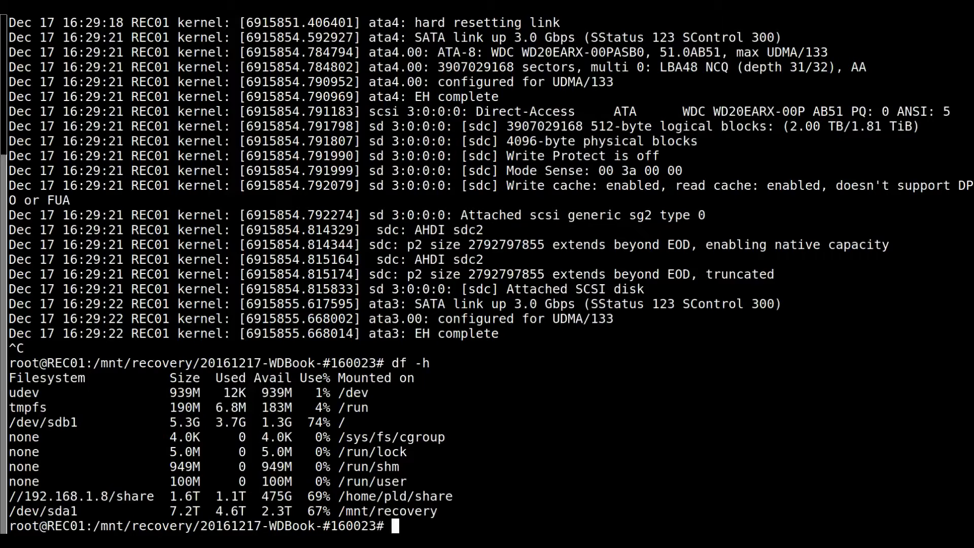
Image /dev/sdc to img with ddrescue using -v -f -O -P16 and the map file log, and interrupt the copy after about a minute.
type("ddrescue -")
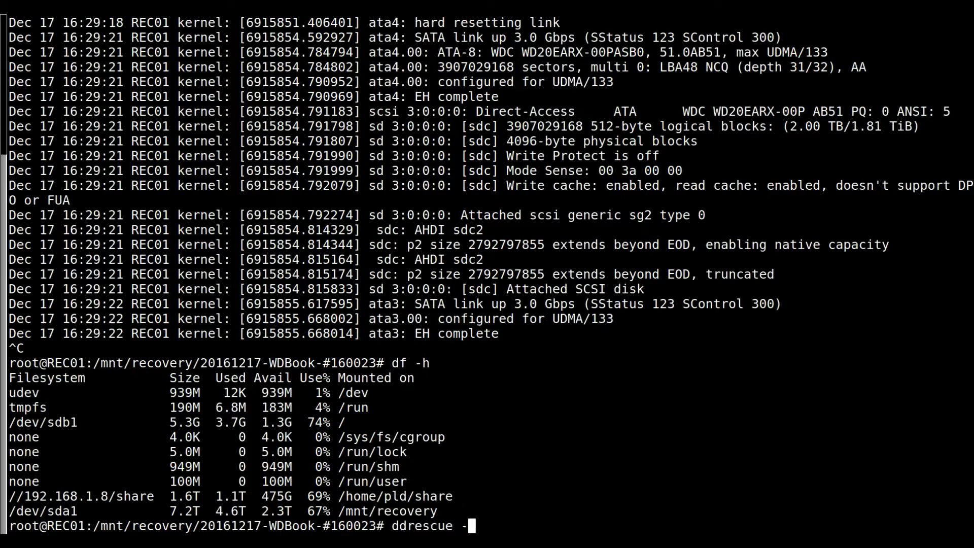
type("v -f -O -P16 /dev")
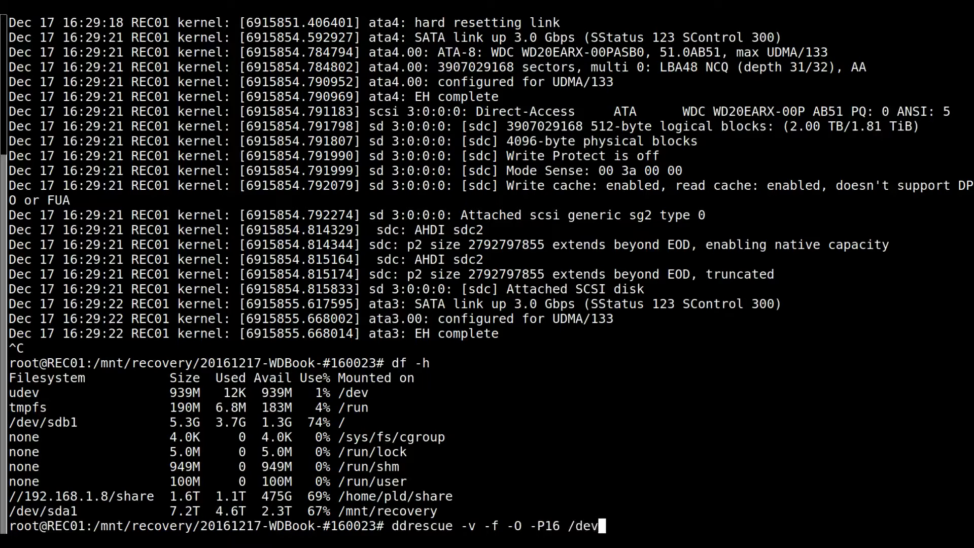
type("/sdc img log")
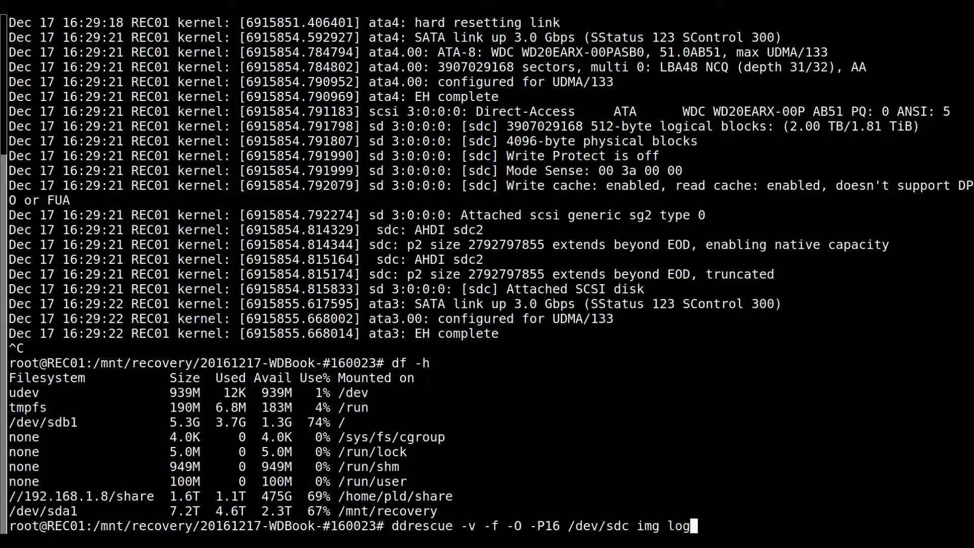
key("Return")
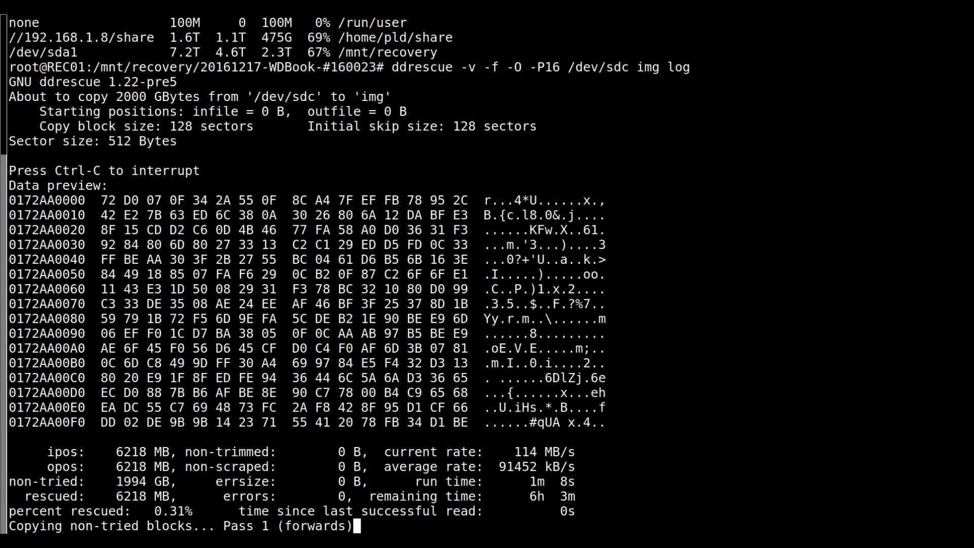
key("ctrl+c")
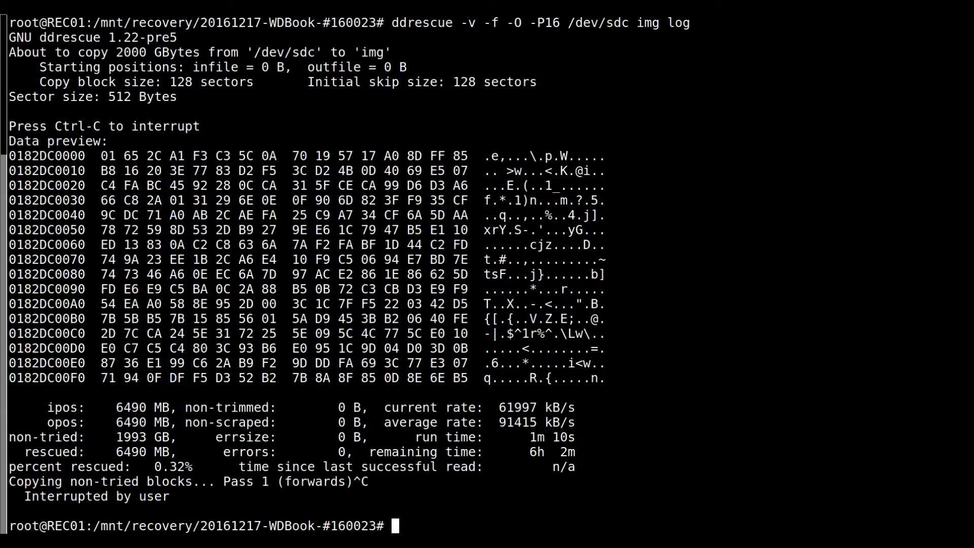
Create a directory named usb and try to mount /dev/sdc2 on it read-only.
type("mkdir usb")
key("Return")
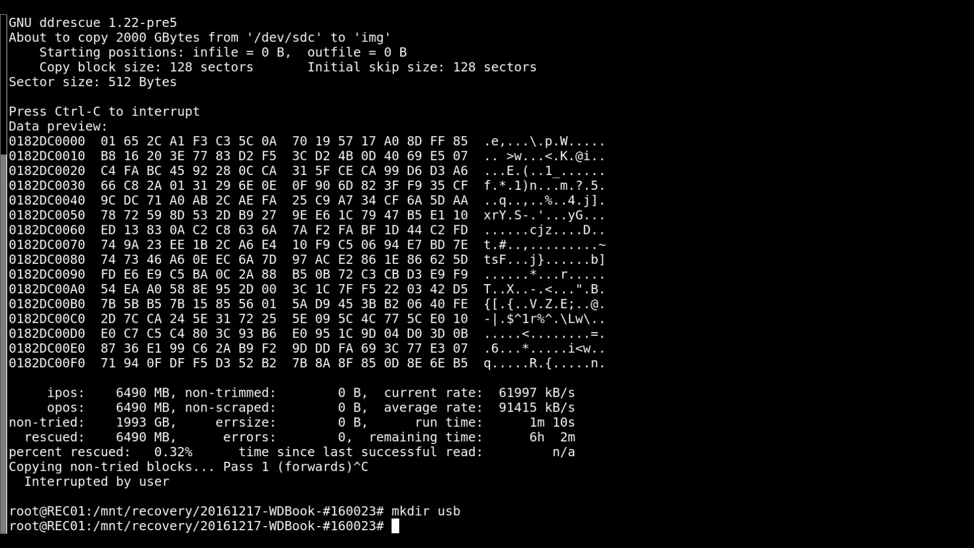
type("mount /dev")
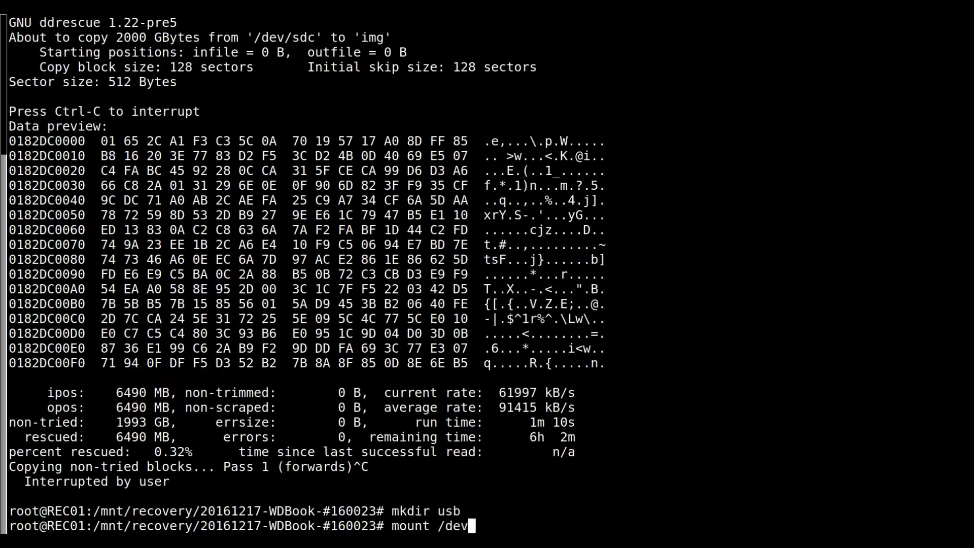
type("/sdc2 usb")
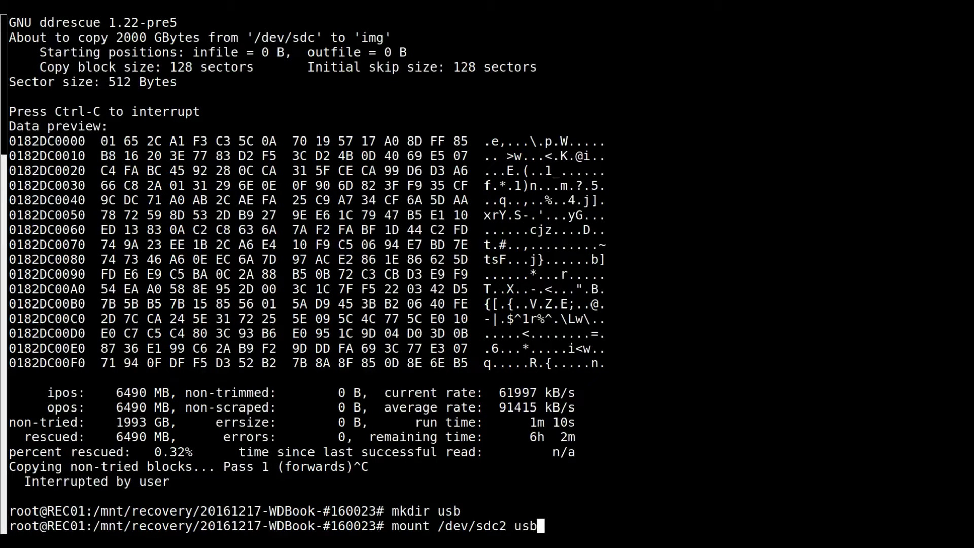
key("Left")
key("Left")
key("Left")
key("ctrl+Left")
key("ctrl+Left")
key("Left")
type("-o ro")
key("Return")
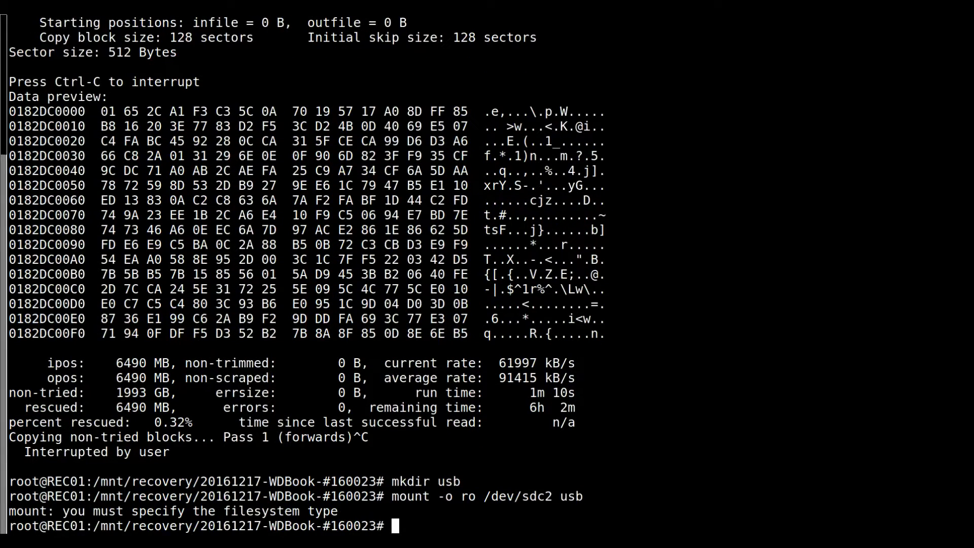
Examine the partition table of /dev/sdc with fdisk -l and with gdisk, quitting gdisk without saving.
type("fdisk -l /dev/")
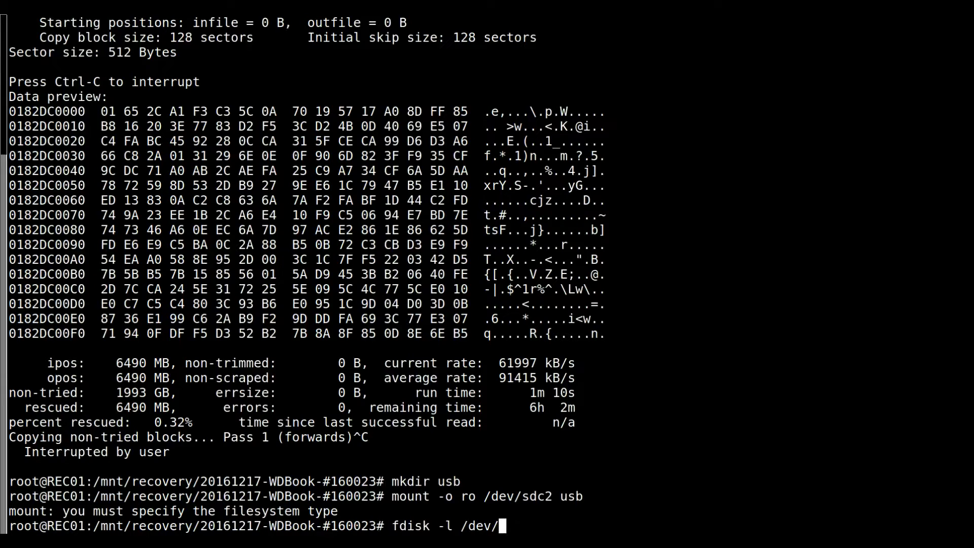
type("sdc")
key("Return")
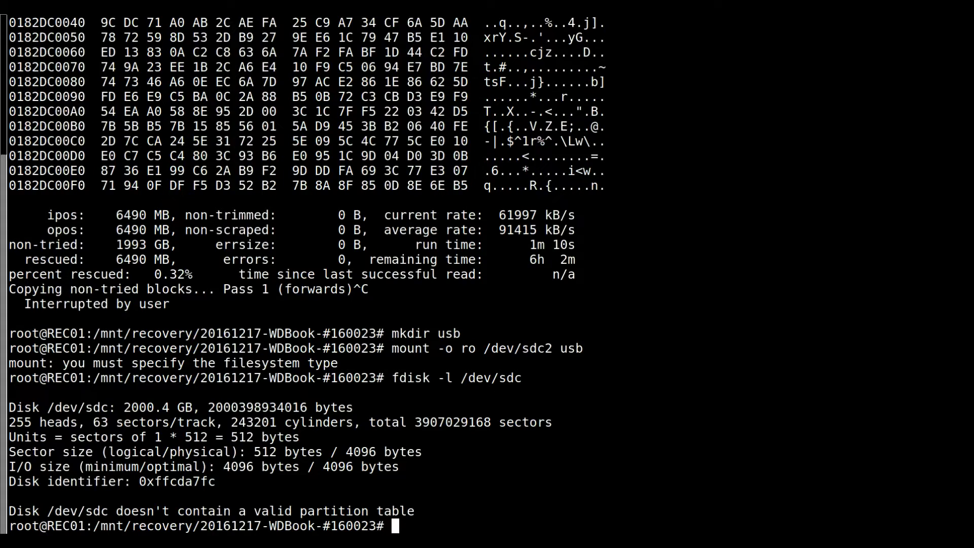
type("gdisk /dev/sdc")
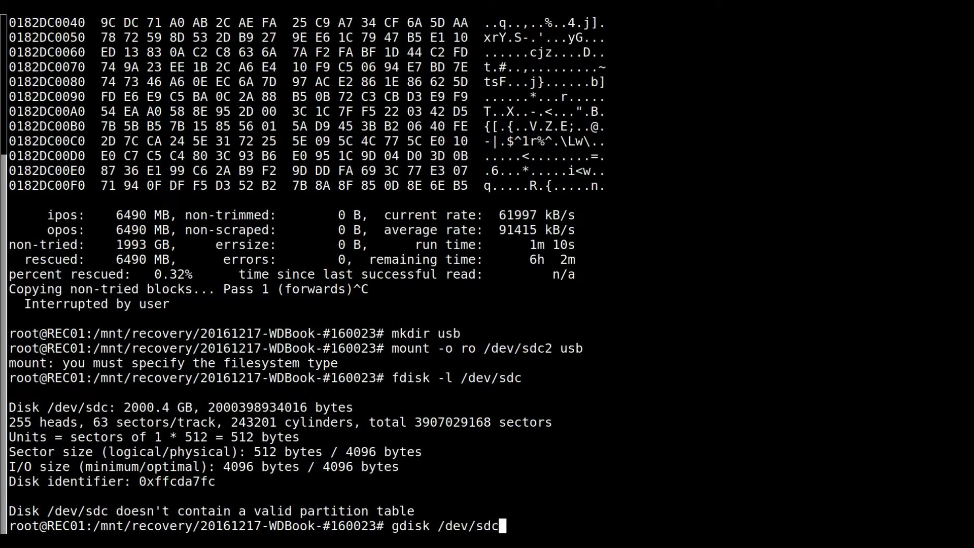
key("Return")
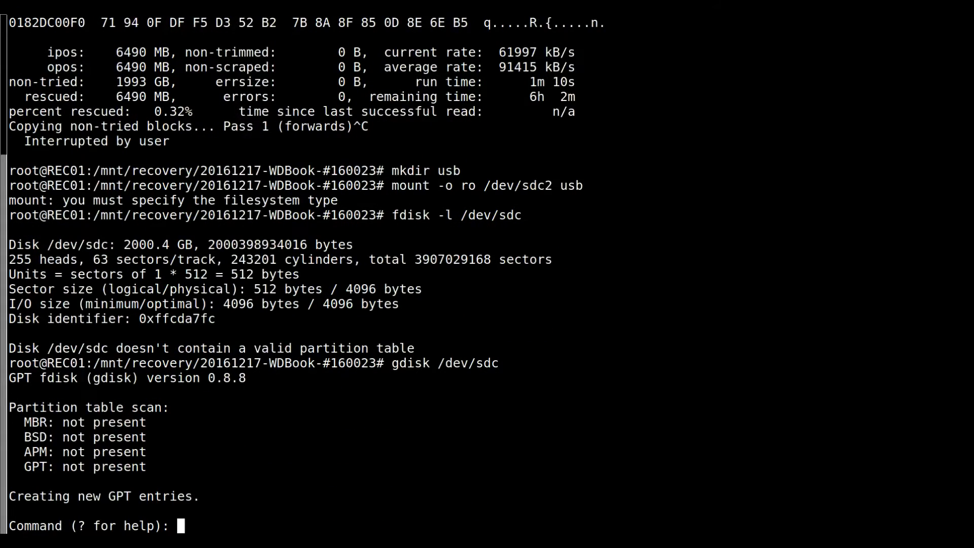
type("q")
key("Return")
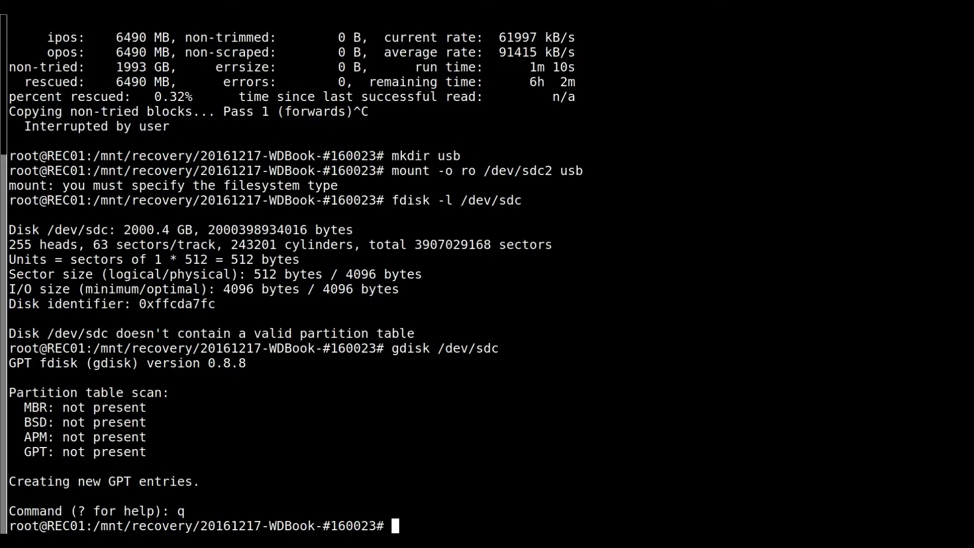
Try to open img in ghex, and view its printable strings through less.
type("ghex img")
key("Return")
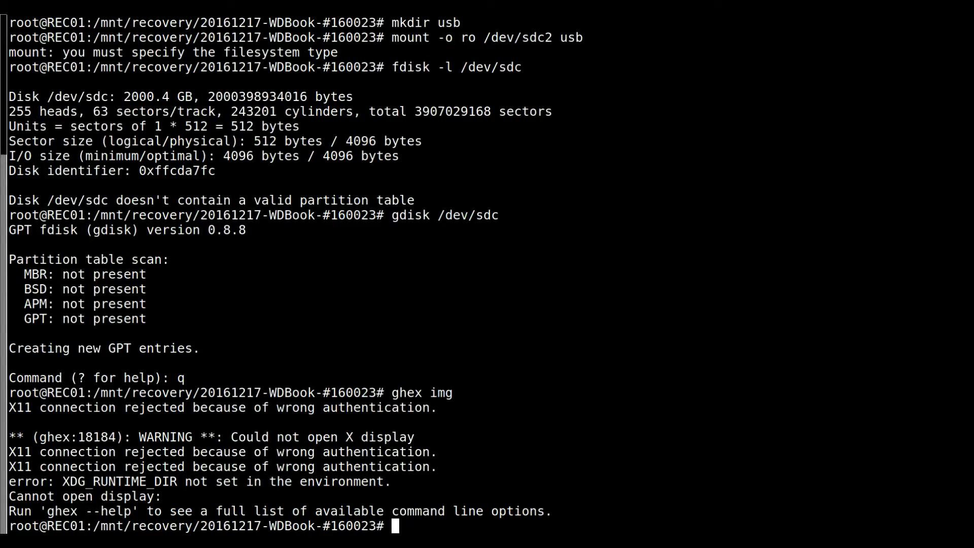
type("strings")
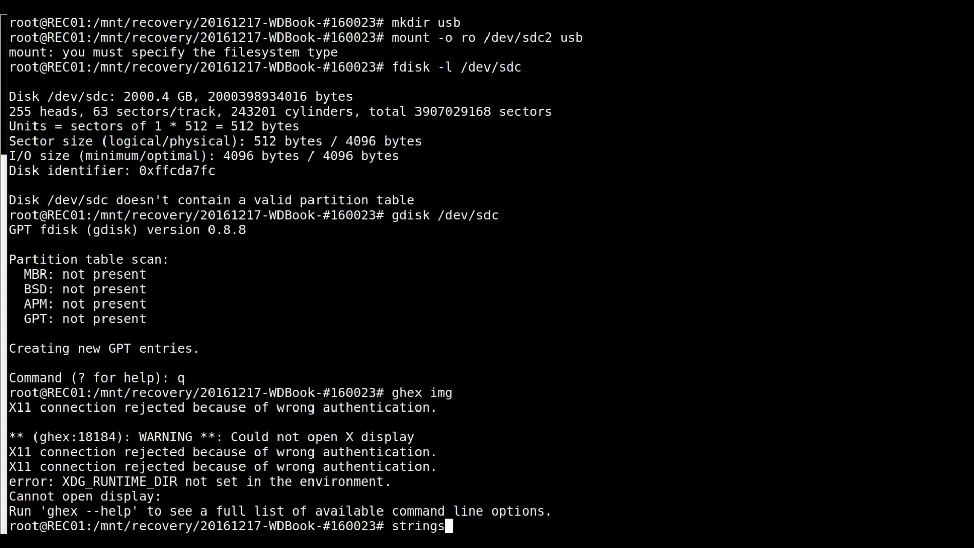
type(" img |")
type("less")
key("Return")
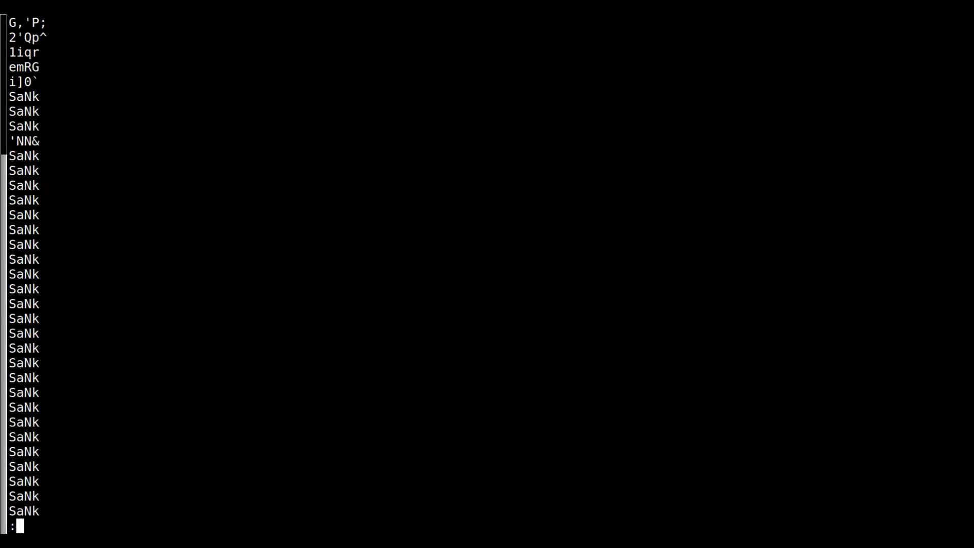
Examine the strings extracted from img for recurring markers and readable content.
key("space")
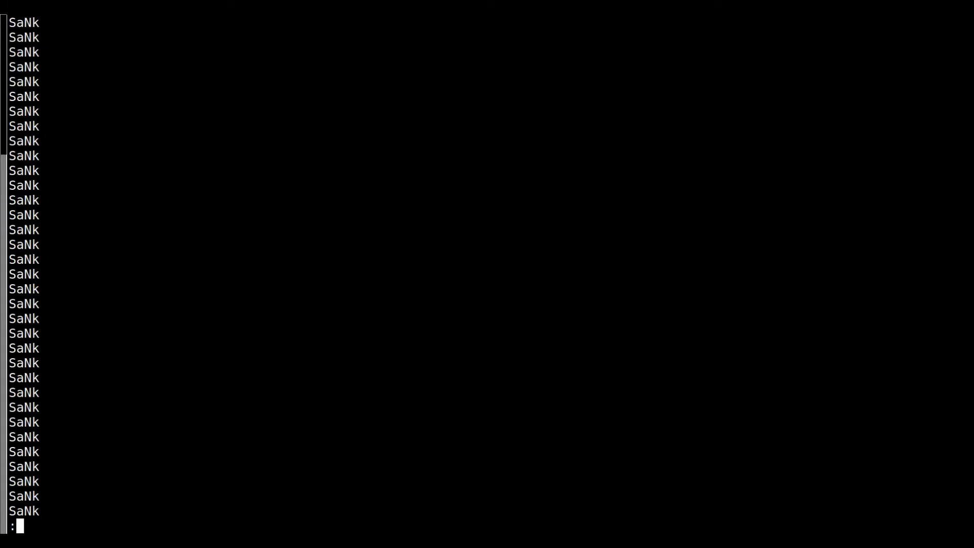
key("b")
key("b")
key("space")
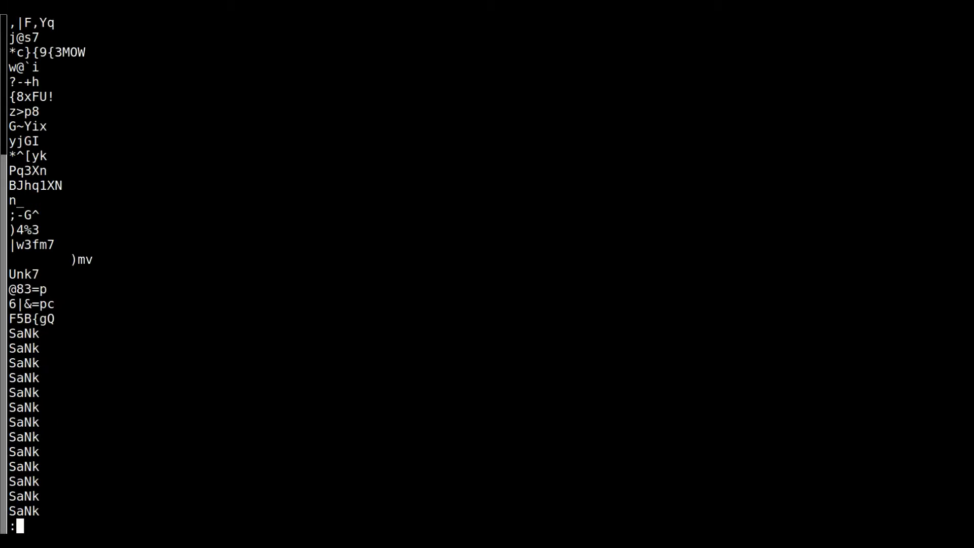
key("space")
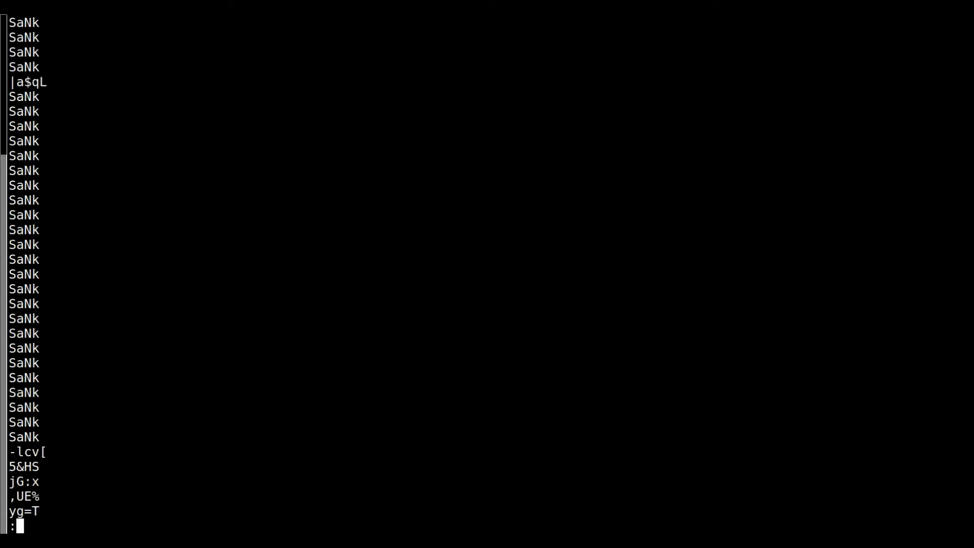
key("Up")
key("Up")
key("Up")
key("Up")
key("Up")
key("Down")
key("Down")
key("Down")
key("Down")
key("Down")
key("Down")
key("Down")
key("Down")
key("Down")
key("Down")
key("Down")
key("Down")
key("Down")
key("Down")
key("Down")
key("Down")
key("Down")
key("Down")
key("Down")
key("Down")
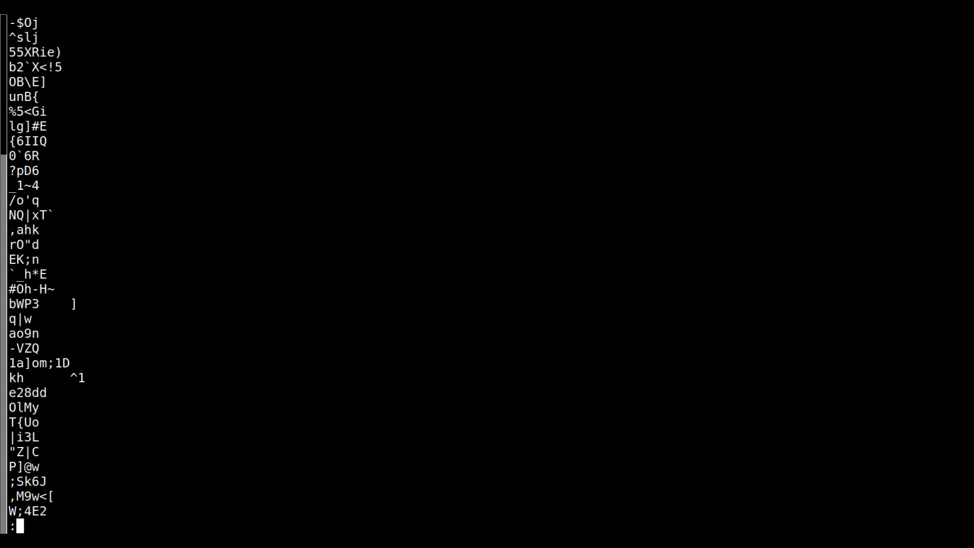
key("Down")
key("Down")
key("Down")
key("Down")
key("Down")
key("Down")
key("Down")
key("Down")
key("Down")
key("Down")
key("Down")
key("Down")
key("Down")
key("Down")
key("Down")
key("Down")
key("Down")
key("Down")
key("Down")
key("Down")
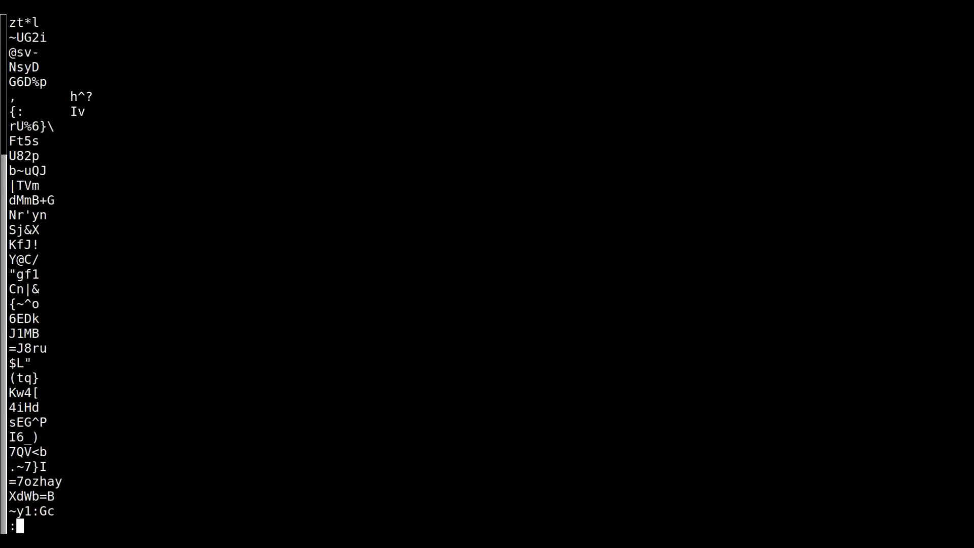
key("Down")
key("Down")
key("Down")
key("Down")
key("Down")
key("Down")
key("Down")
key("Down")
key("Down")
key("Down")
key("Down")
key("Down")
key("Down")
key("Down")
key("Down")
key("Down")
key("Down")
key("Down")
key("Down")
key("Down")
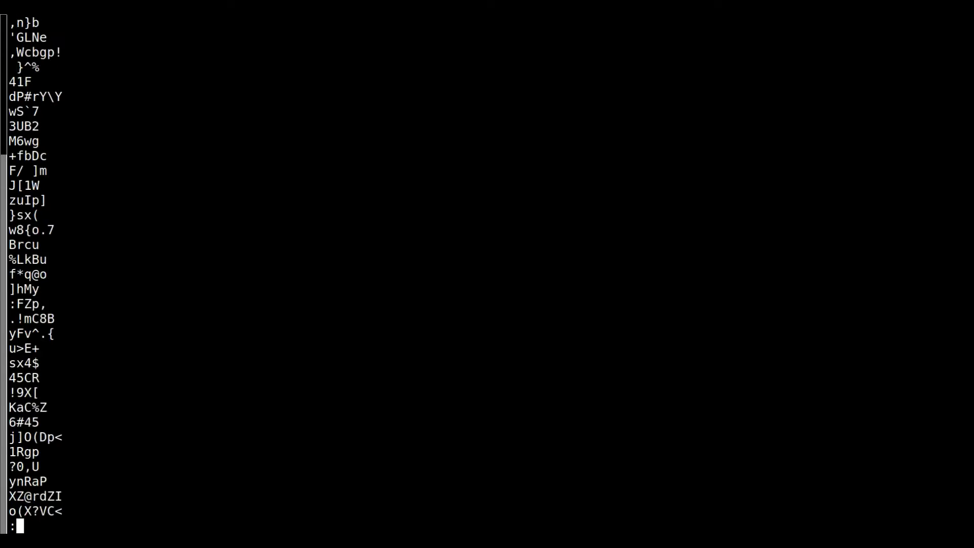
key("Down")
key("Down")
key("Down")
key("Down")
key("Down")
key("Down")
key("Down")
key("Down")
key("Down")
key("Down")
key("Down")
key("Down")
key("Down")
key("Down")
key("Down")
key("Down")
key("Down")
key("Down")
key("Down")
key("Down")
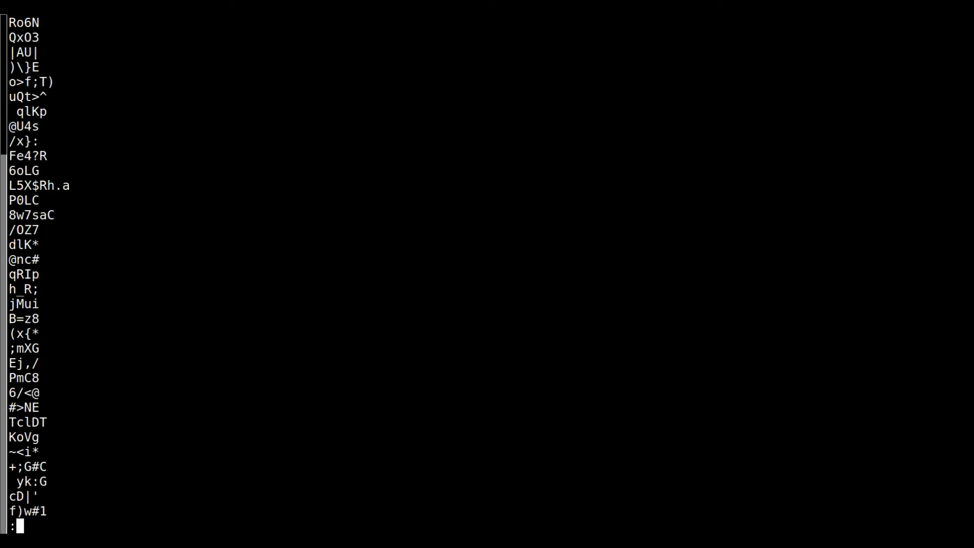
key("Down")
key("Down")
key("Down")
key("Down")
key("Down")
key("Down")
key("Down")
key("Down")
key("Down")
key("Down")
key("Down")
key("Down")
key("Down")
key("Down")
key("Down")
key("Down")
key("Down")
key("Down")
key("Down")
key("Down")
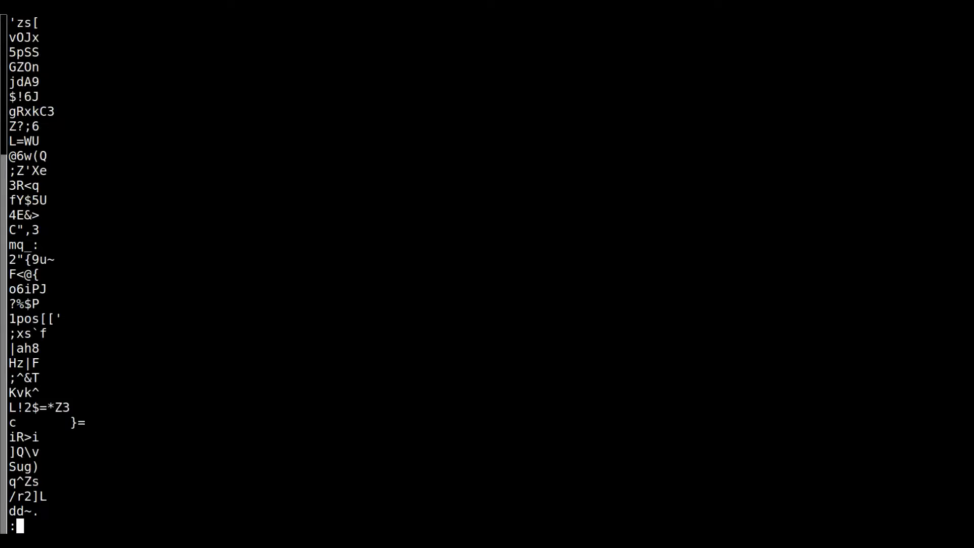
Read further through the printable strings of img, checking for repeated patterns or any legible file data.
key("Down")
key("Down")
key("Down")
key("Down")
key("Down")
key("Down")
key("Down")
key("Down")
key("Down")
key("Down")
key("Down")
key("Down")
key("Down")
key("Down")
key("Down")
key("Down")
key("Down")
key("Down")
key("Down")
key("Down")
key("Down")
key("Down")
key("Down")
key("Down")
key("Down")
key("Down")
key("Down")
key("Down")
key("Down")
key("Down")
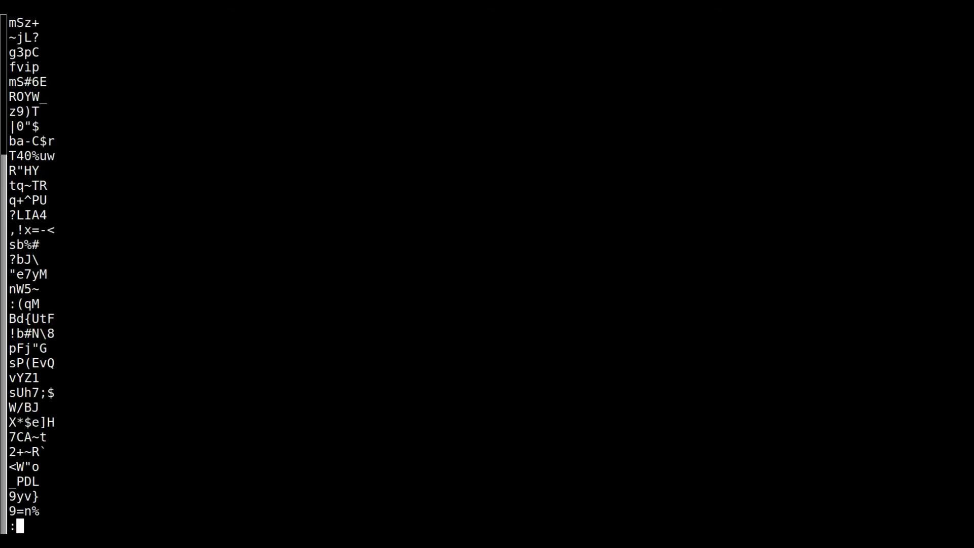
key("Down")
key("Down")
key("Down")
key("Down")
key("Down")
key("Down")
key("Down")
key("Down")
key("Down")
key("Down")
key("Down")
key("Down")
key("Down")
key("Down")
key("Down")
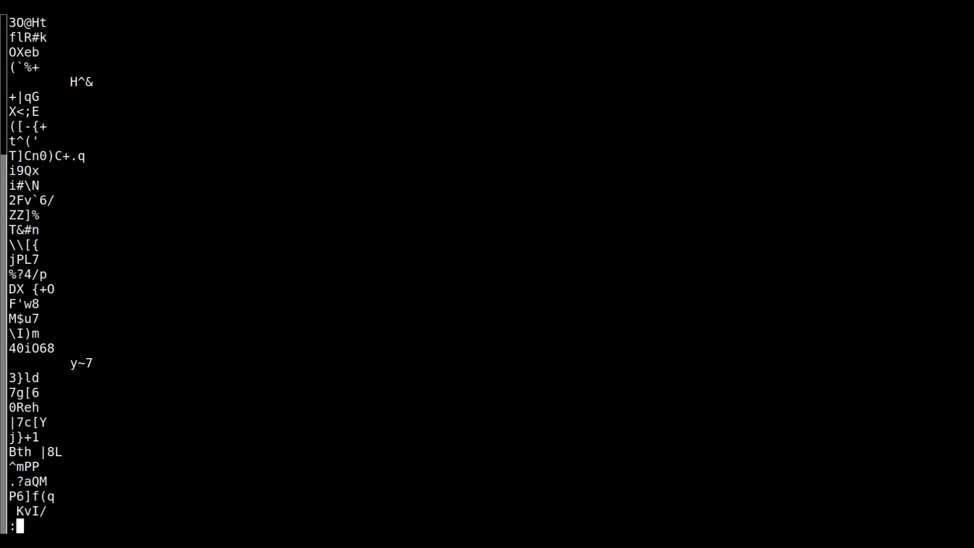
key("Down")
key("Down")
key("Down")
key("Down")
key("Down")
key("Down")
key("Down")
key("Down")
key("Down")
key("Down")
key("Down")
key("Down")
key("Down")
key("Down")
key("Down")
key("Down")
key("Down")
key("Down")
key("Down")
key("Down")
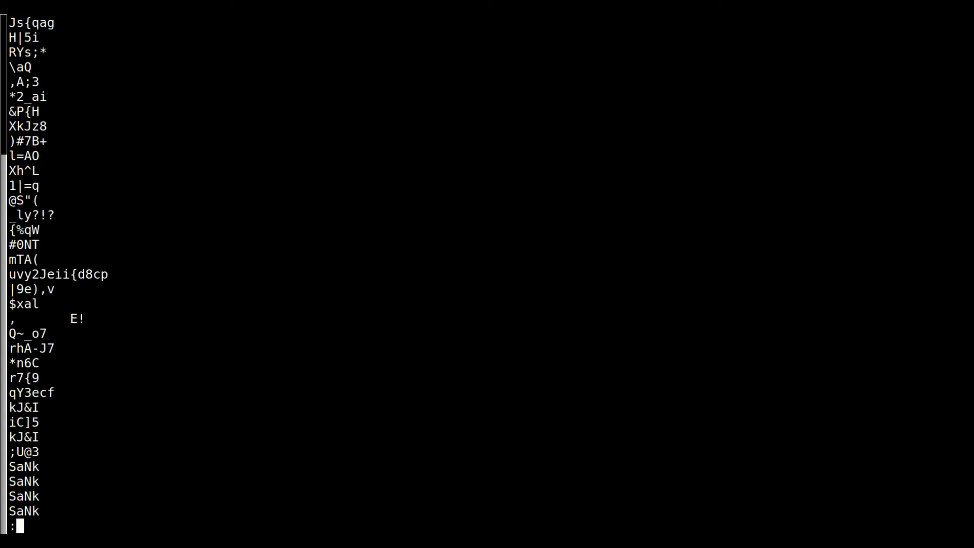
key("Down")
key("Down")
key("Down")
key("Down")
key("Down")
key("Down")
key("Down")
key("Down")
key("Down")
key("Down")
key("Down")
key("Down")
key("Down")
key("Down")
key("Down")
key("Down")
key("Down")
key("Down")
key("Down")
key("Down")
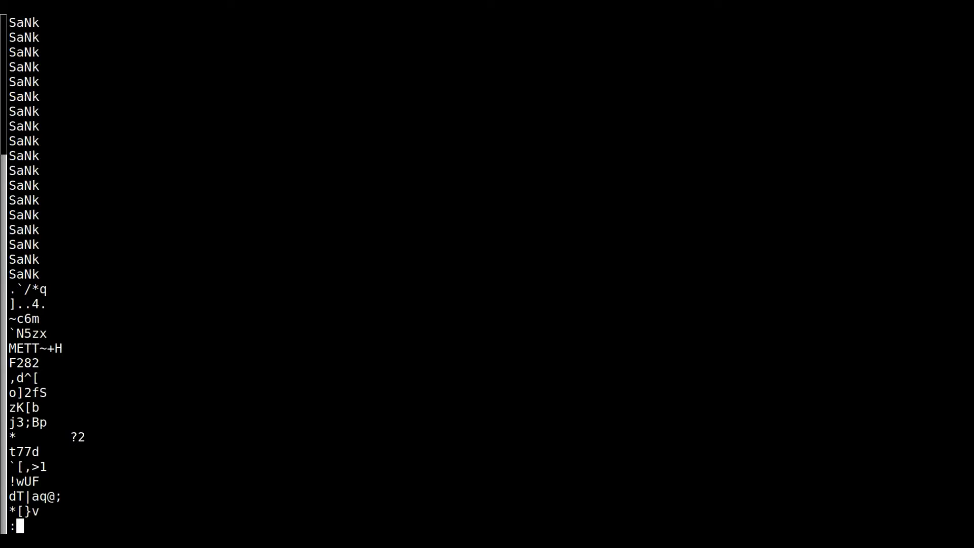
key("Down")
key("Down")
key("Down")
key("Down")
key("Down")
key("Down")
key("Down")
key("Down")
key("Down")
key("Down")
key("Down")
key("Down")
key("Down")
key("Down")
key("Down")
key("Down")
key("Down")
key("Down")
key("Down")
key("Down")
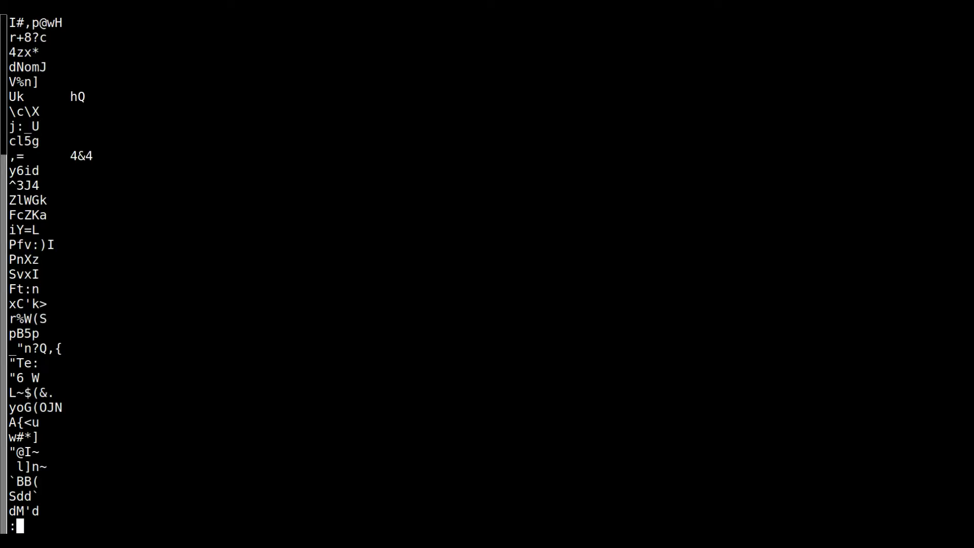
key("Down")
key("Down")
key("Down")
key("Down")
key("Down")
key("Down")
key("Down")
key("Down")
key("Down")
key("Down")
key("Down")
key("Down")
key("Down")
key("Down")
key("Down")
key("Down")
key("Down")
key("Down")
key("Down")
key("Down")
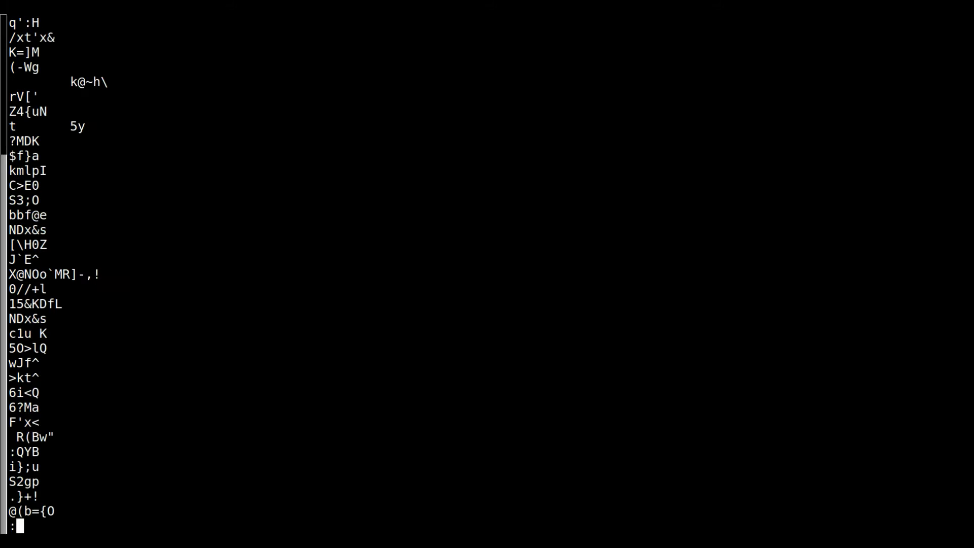
key("Down")
key("Down")
key("Down")
key("Down")
key("Down")
key("Down")
key("Down")
key("Down")
key("Down")
key("Down")
key("Down")
key("Down")
key("Down")
key("Down")
key("Down")
key("Down")
key("Down")
key("Down")
key("Down")
key("Down")
key("Down")
key("Down")
key("Down")
key("Down")
key("Down")
key("Down")
key("Down")
key("Down")
key("Down")
key("Down")
key("Down")
key("Down")
key("Down")
key("Down")
key("Down")
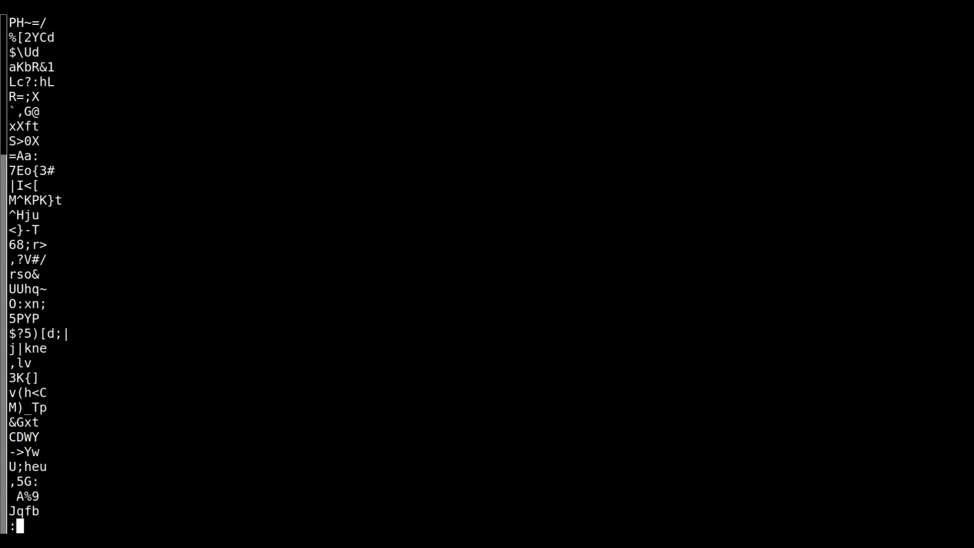
Examine strings from deeper in img, looking for any repeating sequences among the random-looking text.
key("Down")
key("Down")
key("Down")
key("Down")
key("Down")
key("Down")
key("Down")
key("Down")
key("Down")
key("Down")
key("Down")
key("Down")
key("Down")
key("Down")
key("Down")
key("Down")
key("Down")
key("Down")
key("Down")
key("Down")
key("Down")
key("Down")
key("Down")
key("Down")
key("Down")
key("Down")
key("Down")
key("Down")
key("Down")
key("Down")
key("Down")
key("Down")
key("Down")
key("Down")
key("Down")
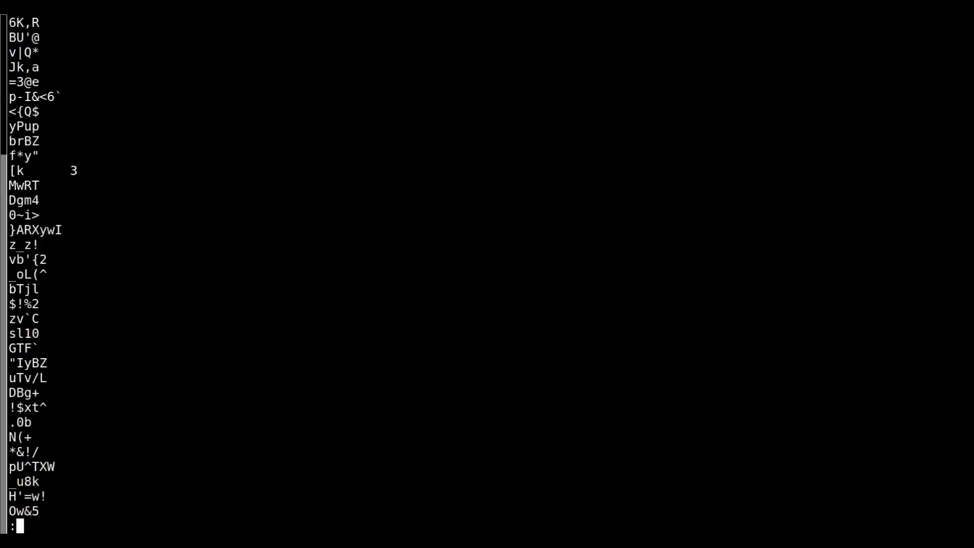
key("Down")
key("Down")
key("Down")
key("Down")
key("Down")
key("Down")
key("Down")
key("Down")
key("Down")
key("Down")
key("Down")
key("Down")
key("Down")
key("Down")
key("Down")
key("Down")
key("Down")
key("Down")
key("Down")
key("Down")
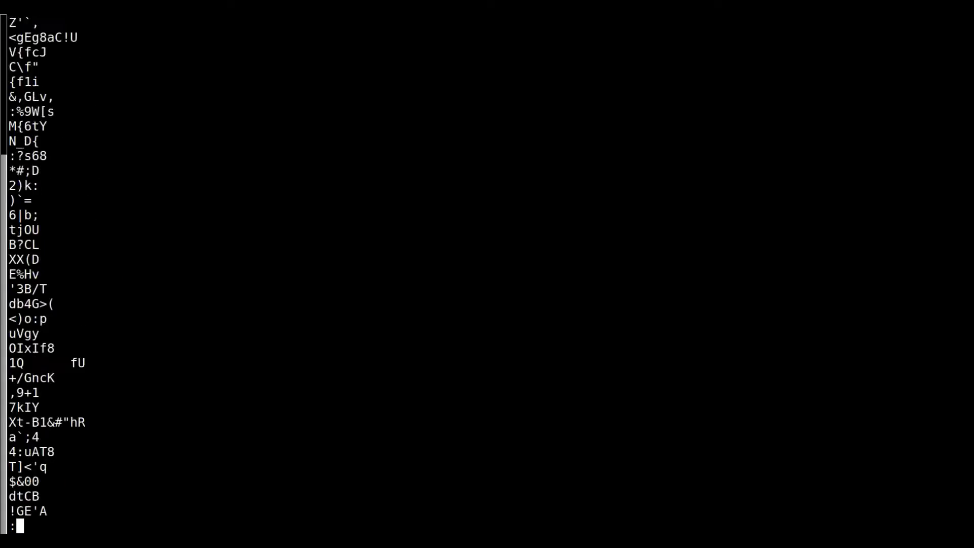
key("Down")
key("Down")
key("Down")
key("Down")
key("Down")
key("Down")
key("Down")
key("Down")
key("Down")
key("Down")
key("Down")
key("Down")
key("Down")
key("Down")
key("Down")
key("Down")
key("Down")
key("Down")
key("Down")
key("Down")
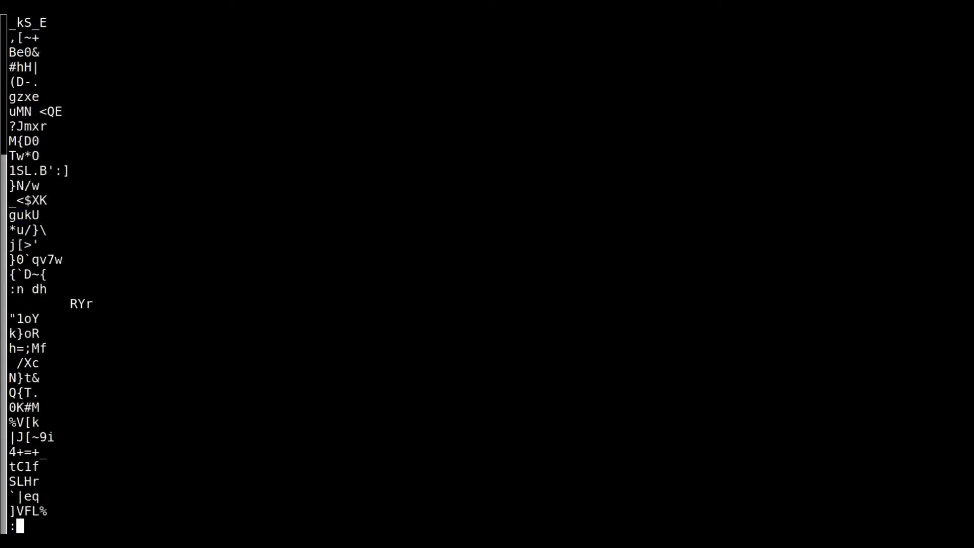
key("Down")
key("Down")
key("Down")
key("Down")
key("Down")
key("Down")
key("Down")
key("Down")
key("Down")
key("Down")
key("Down")
key("Down")
key("Down")
key("Down")
key("Down")
key("Down")
key("Down")
key("Down")
key("Down")
key("Down")
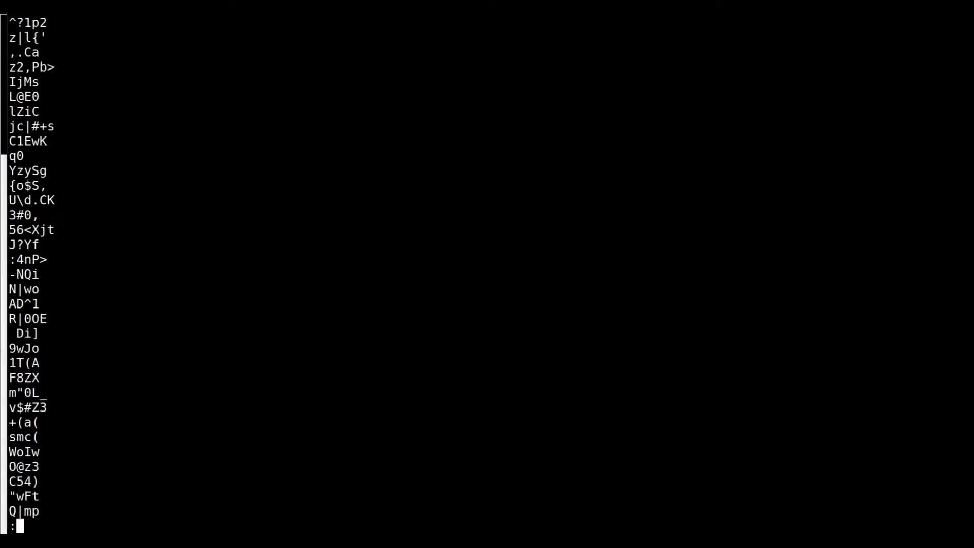
key("Down")
key("Down")
key("Down")
key("Down")
key("Down")
key("Down")
key("Down")
key("Down")
key("Down")
key("Down")
key("Down")
key("Down")
key("Down")
key("Down")
key("Down")
key("Down")
key("Down")
key("Down")
key("Down")
key("Down")
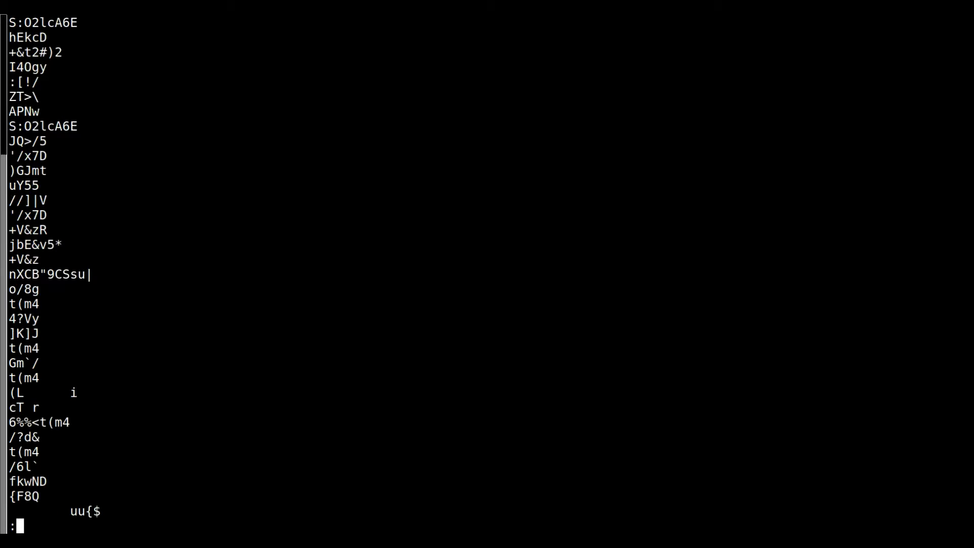
key("Down")
key("Down")
key("Down")
key("Down")
key("Down")
key("Down")
key("Down")
key("Down")
key("Down")
key("Down")
key("Down")
key("Down")
key("Down")
key("Down")
key("Down")
key("Down")
key("Down")
key("Down")
key("Down")
key("Down")
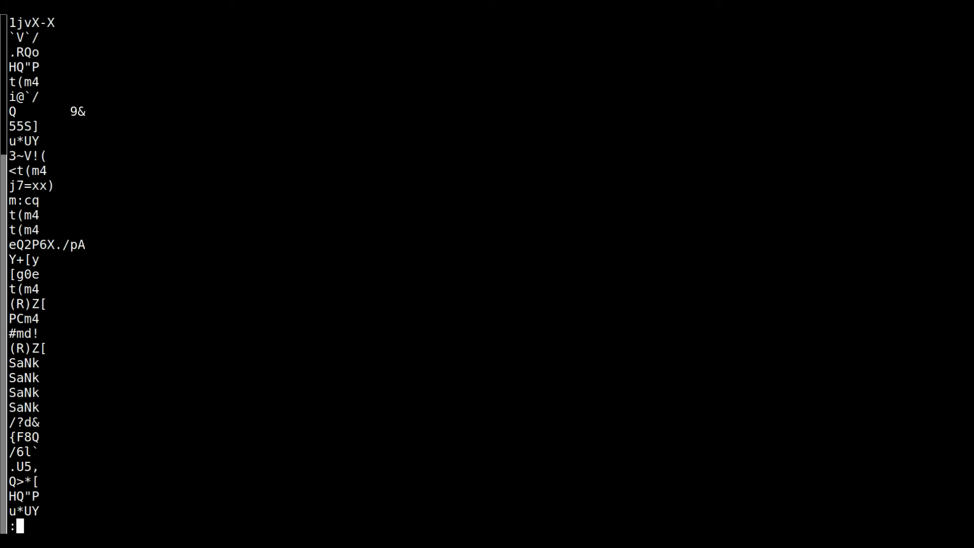
key("Down")
key("Down")
key("Down")
key("Down")
key("Down")
key("Down")
key("Down")
key("Down")
key("Down")
key("Down")
key("Down")
key("Down")
key("Down")
key("Down")
key("Down")
key("Down")
key("Down")
key("Down")
key("Down")
key("Down")
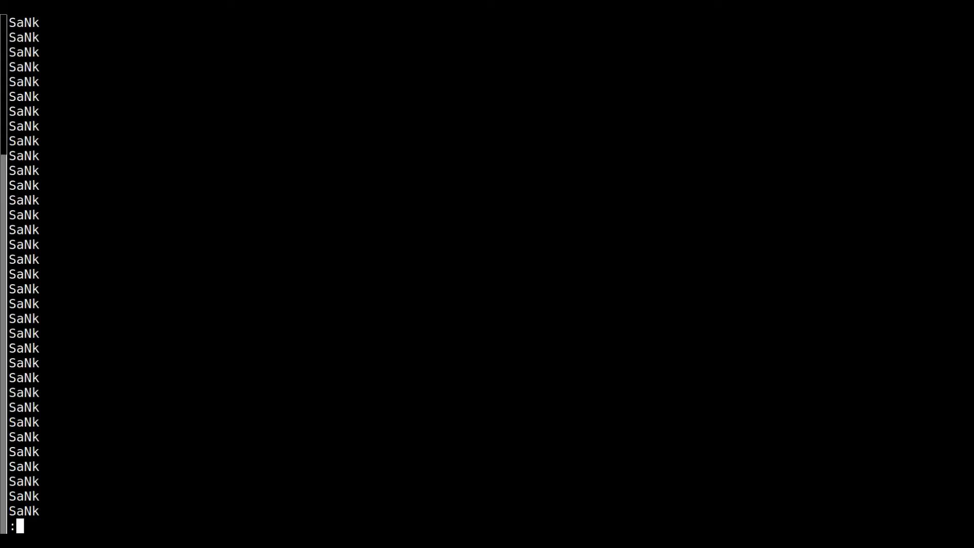
Examine the strings of img beyond the block of repeated SaNk lines for readable content, and quit the listing.
key("Down")
key("Down")
key("Down")
key("Down")
key("Down")
key("Down")
key("Down")
key("Down")
key("Down")
key("Down")
key("Down")
key("Down")
key("Down")
key("Down")
key("Down")
key("Down")
key("Down")
key("Down")
key("Down")
key("Down")
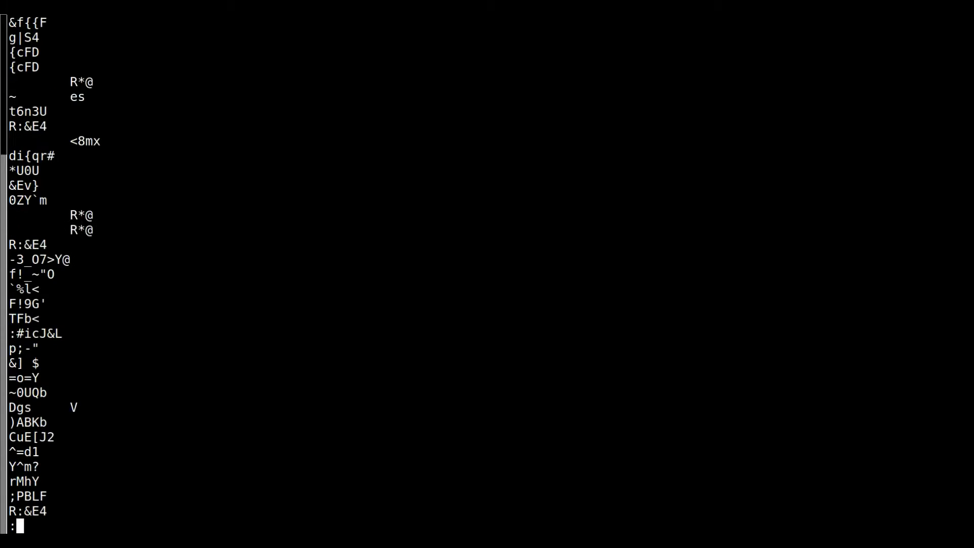
key("Down")
key("Down")
key("Down")
key("Down")
key("Down")
key("Down")
key("Down")
key("Down")
key("Down")
key("Down")
key("Down")
key("Down")
key("Down")
key("Down")
key("Down")
key("Down")
key("Down")
key("Down")
key("Down")
key("Down")
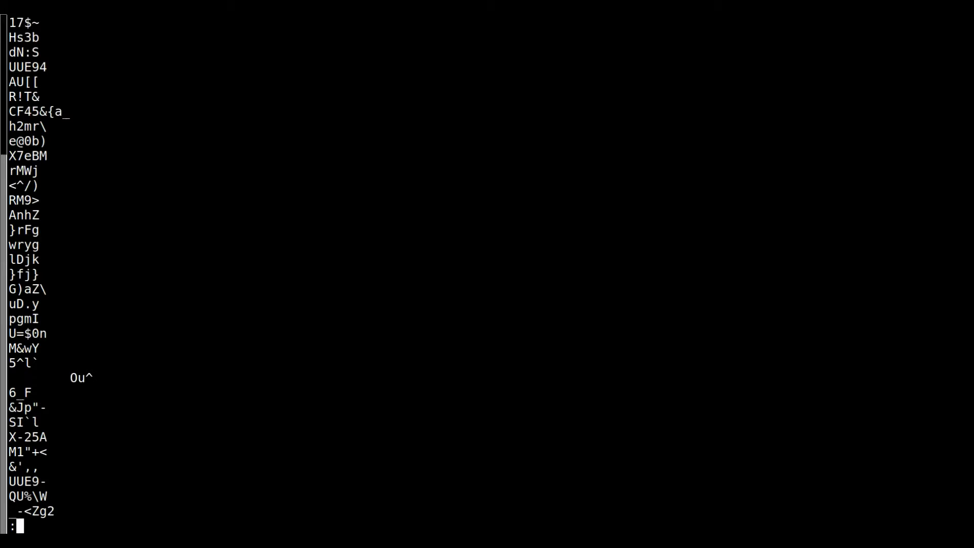
key("q")
Resume imaging /dev/sdc to img with ddrescue, using the log mapfile and the options -v -f -O -P16.
key("Up")
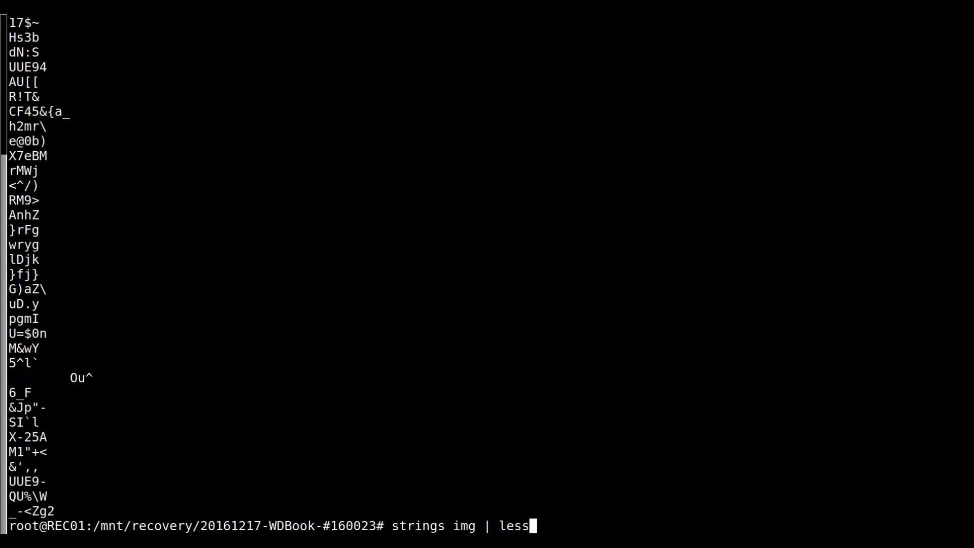
key("Up")
key("Up")
key("Up")
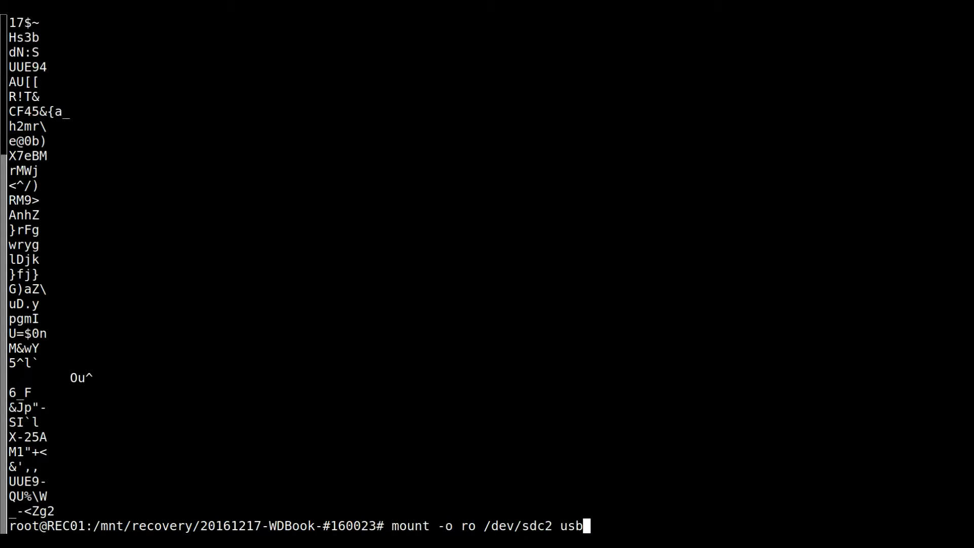
key("Up")
key("Up")
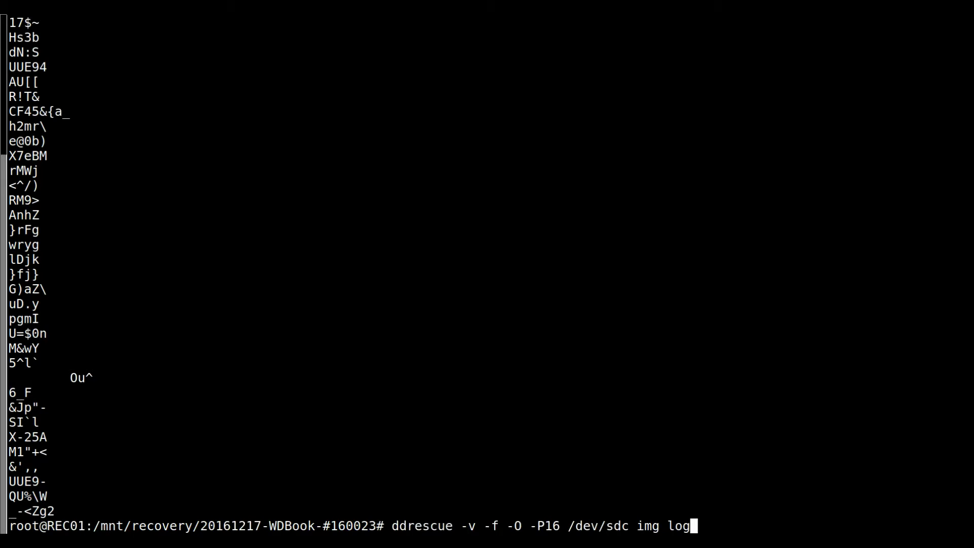
key("Return")
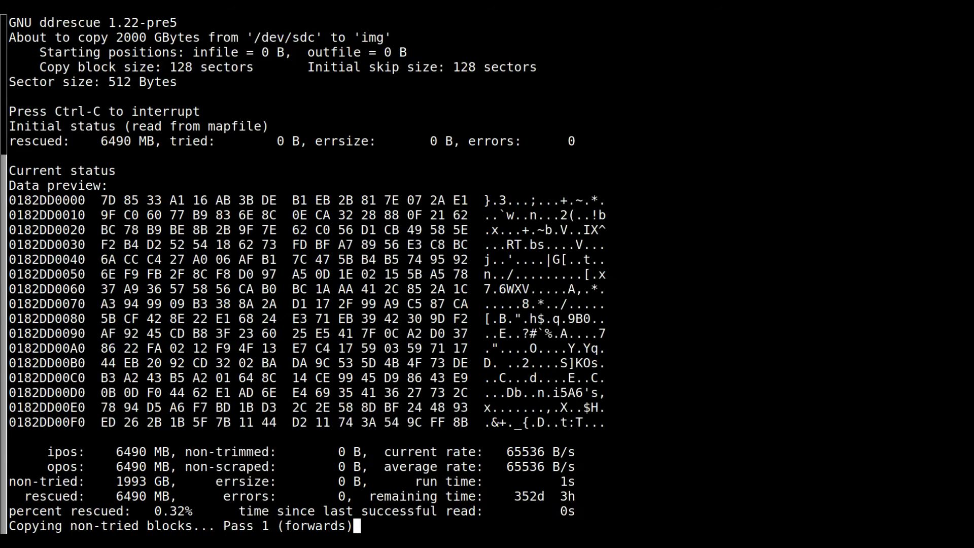